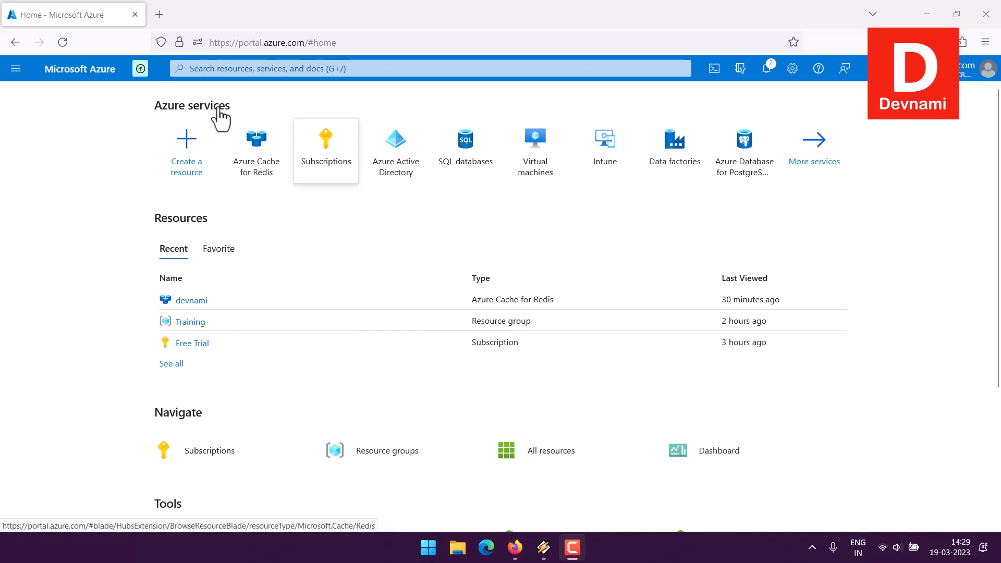
Step: Open the Azure Cache for Redis service from the Databases category of all services
left_click(15, 70)
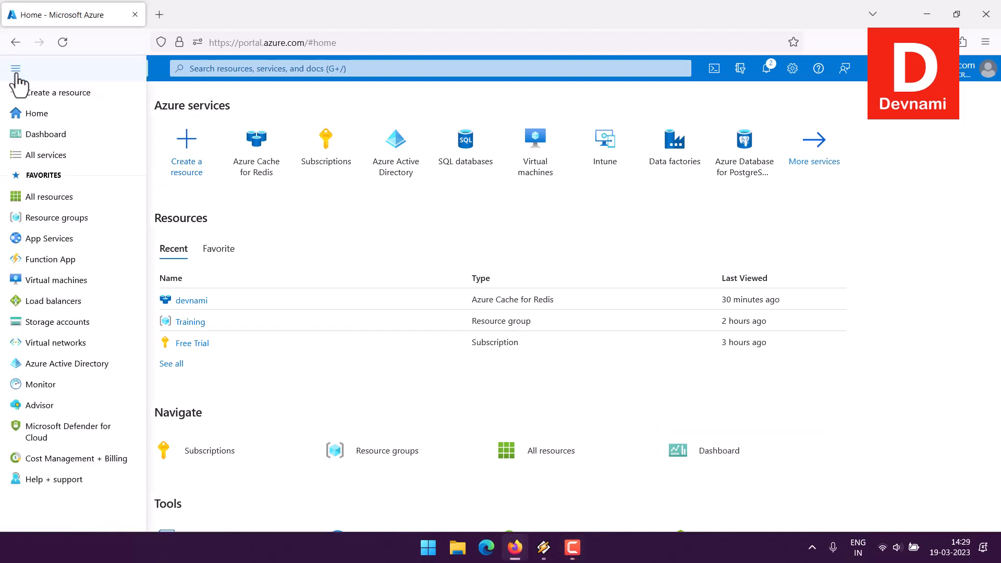
left_click(42, 155)
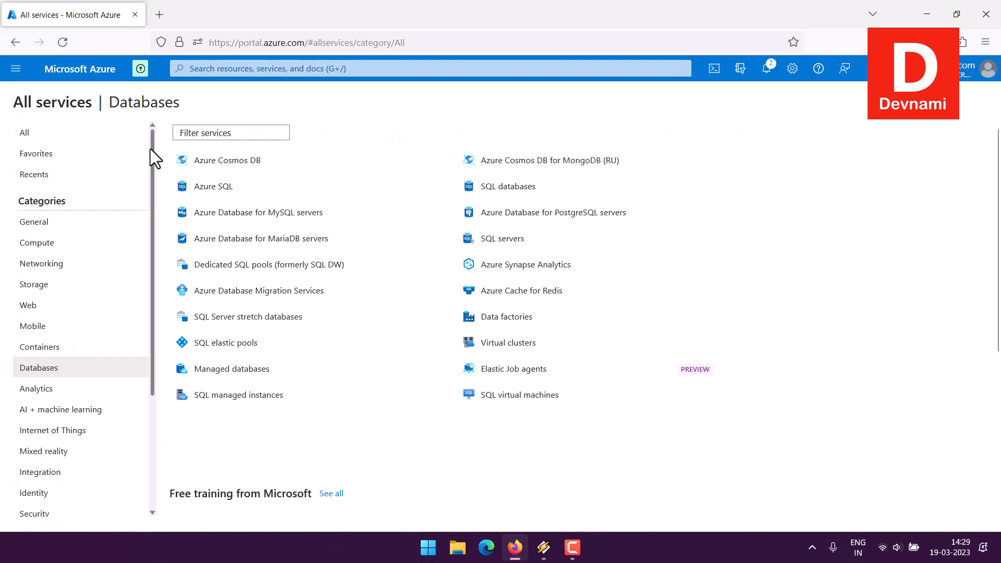
left_click(55, 370)
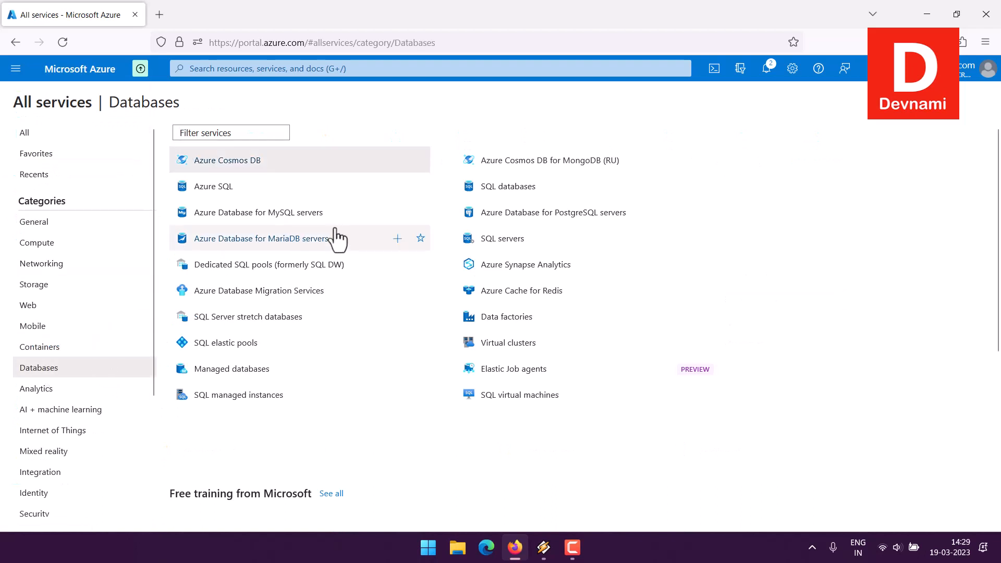
left_click(512, 296)
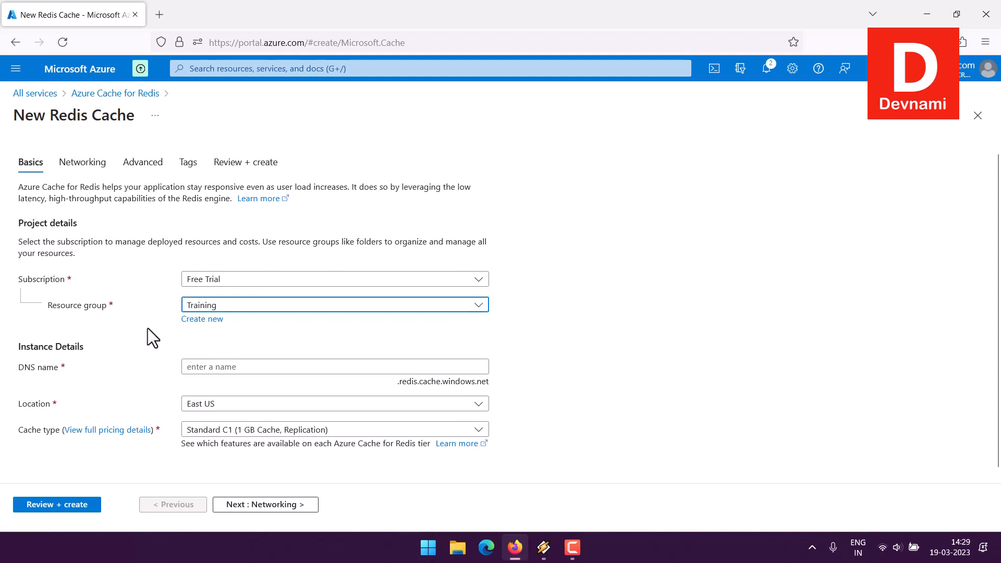
Step: Enter asqwettt as the DNS name of the new Redis cache
left_click(201, 360)
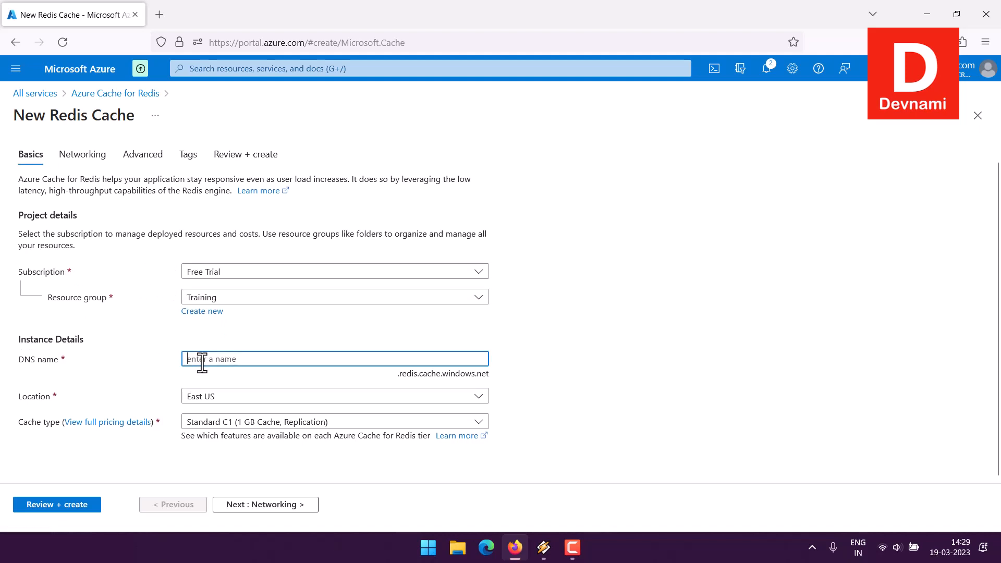
type("asqwettt")
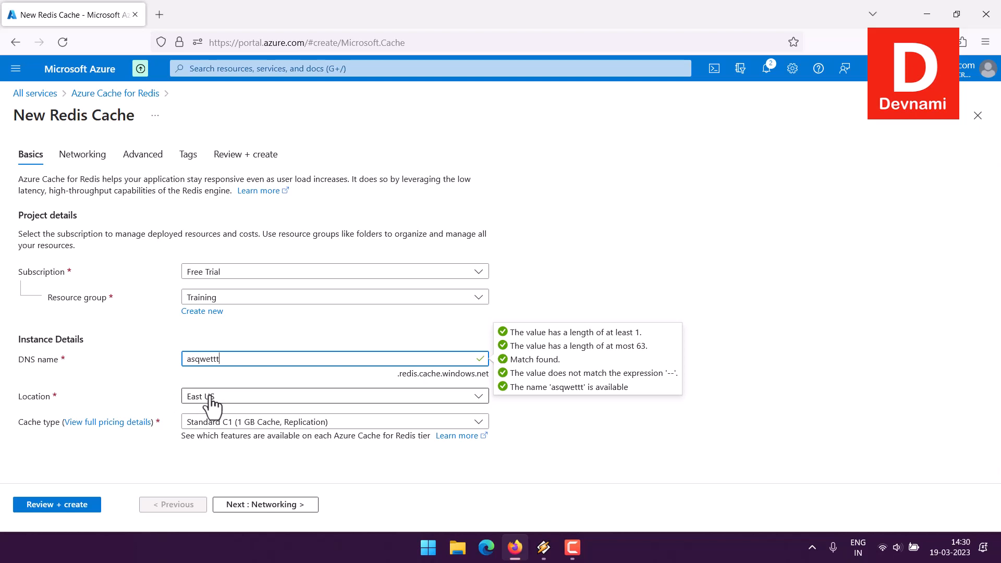
left_click(39, 424)
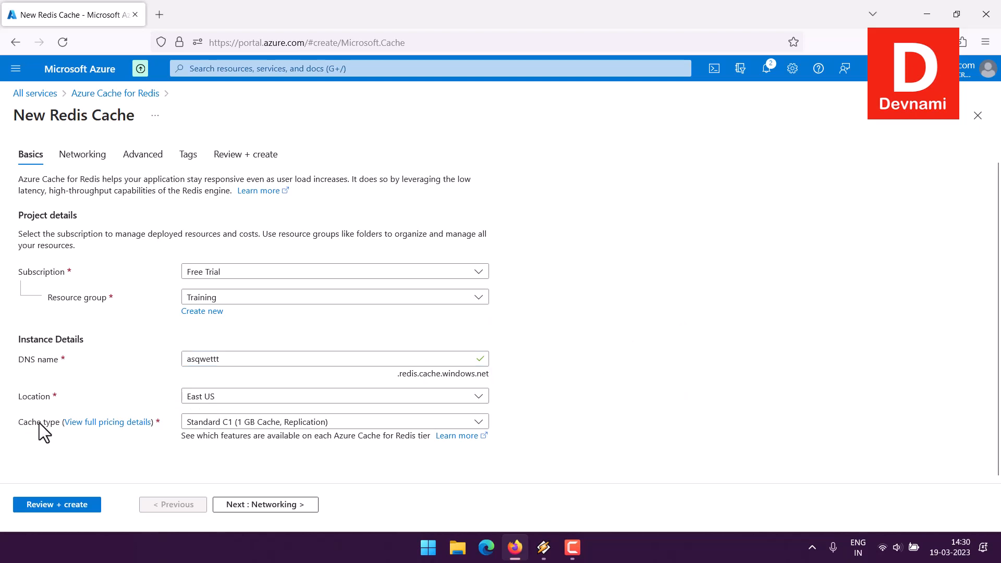
Step: Examine the full pricing details of the cache types, comparing the Enterprise Flash, Enterprise, Premium, Standard and Basic tiers
left_click(97, 423)
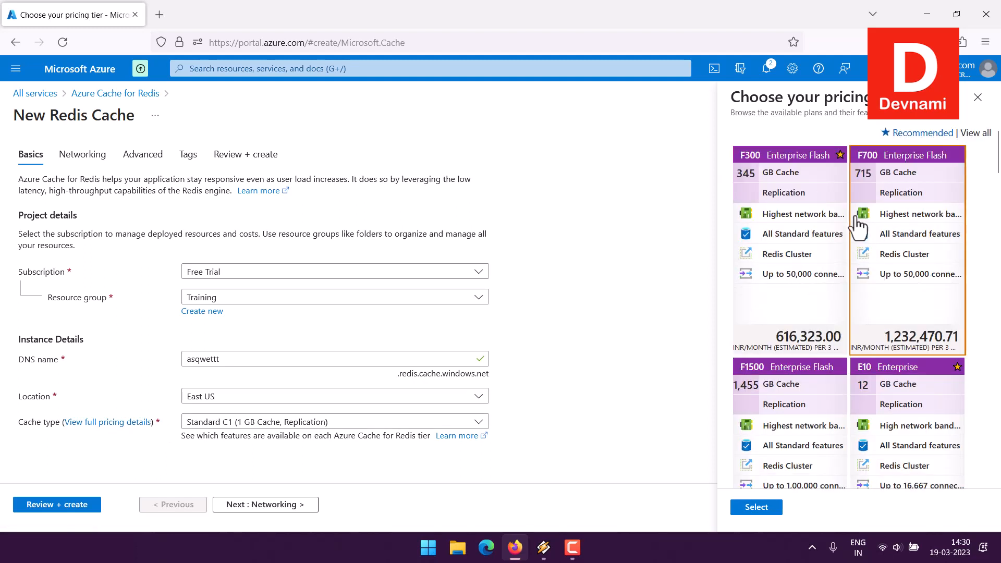
left_click(833, 194)
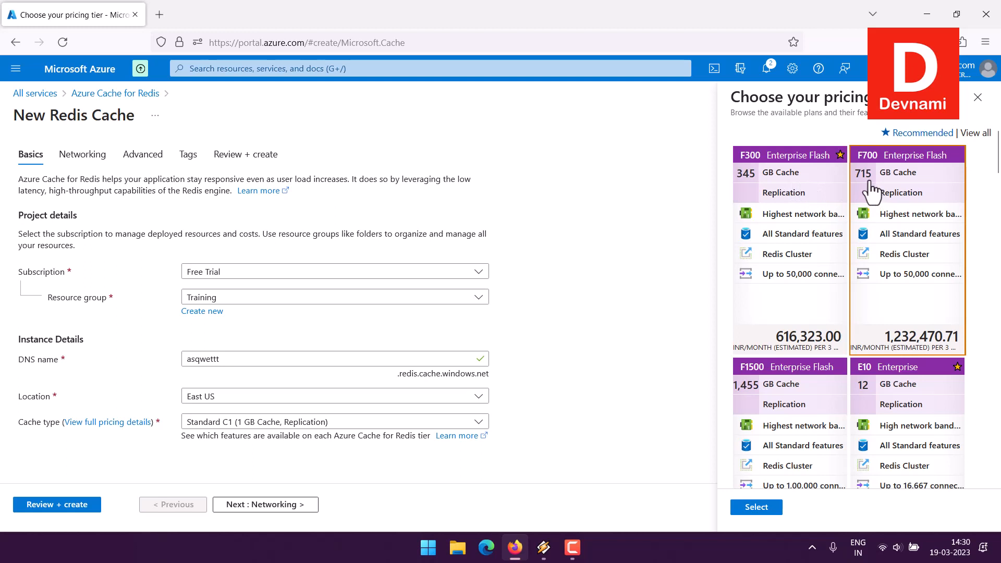
scroll(814, 193, "down", 2)
scroll(815, 193, "down", 3)
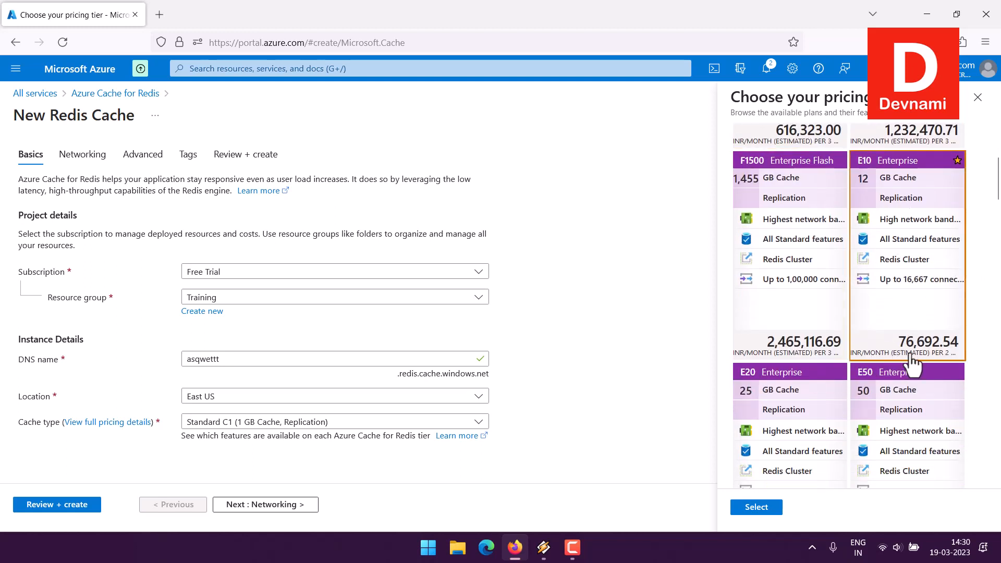
scroll(997, 274, "down", 4)
scroll(997, 274, "down", 3)
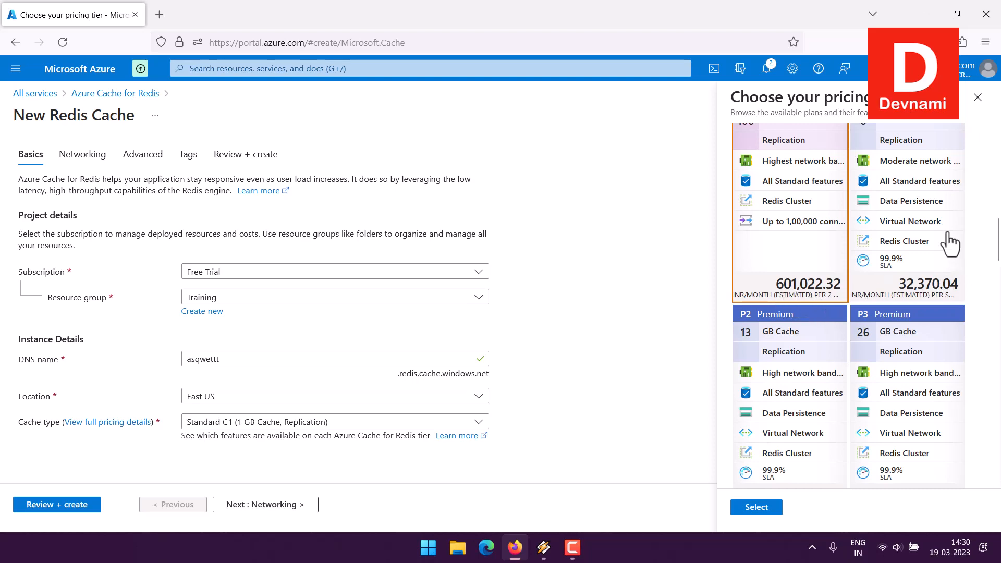
scroll(950, 244, "up", 5)
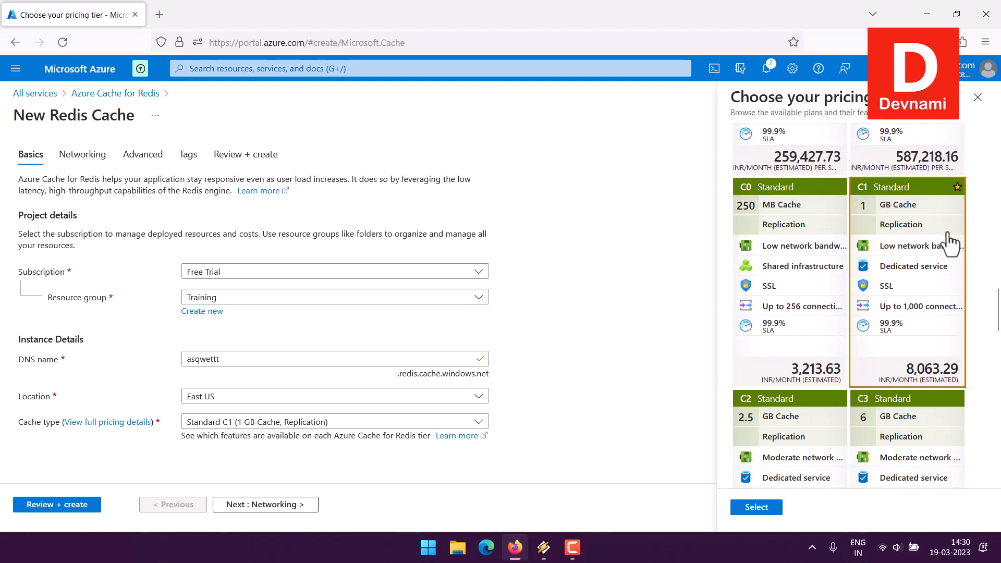
scroll(950, 243, "up", 4)
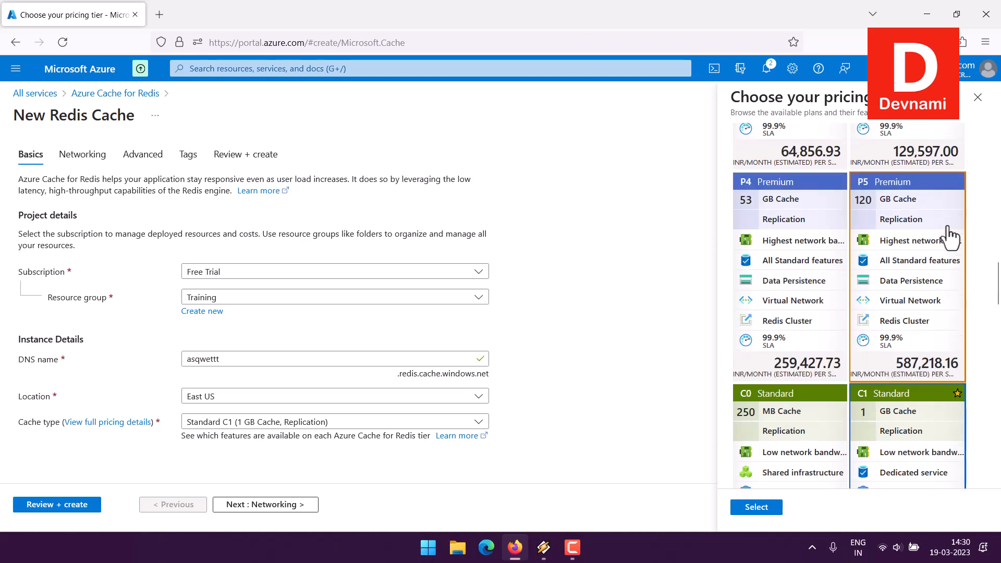
scroll(950, 237, "down", 4)
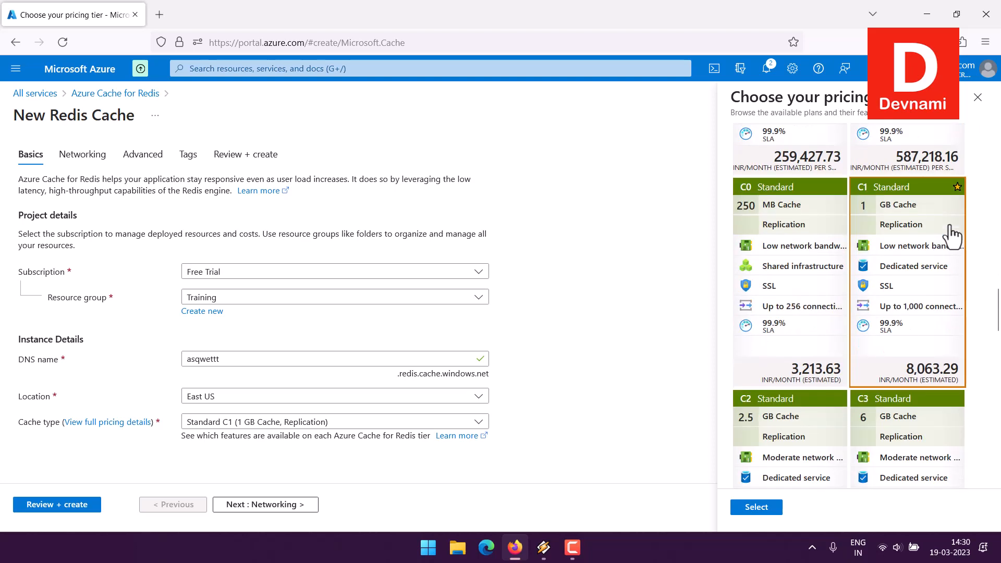
scroll(951, 238, "down", 10)
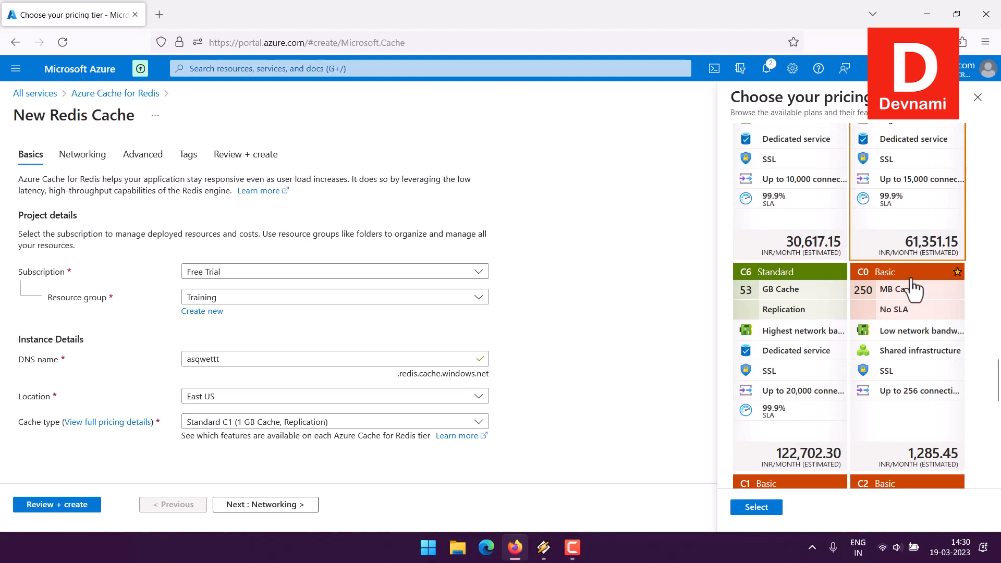
scroll(928, 305, "down", 10)
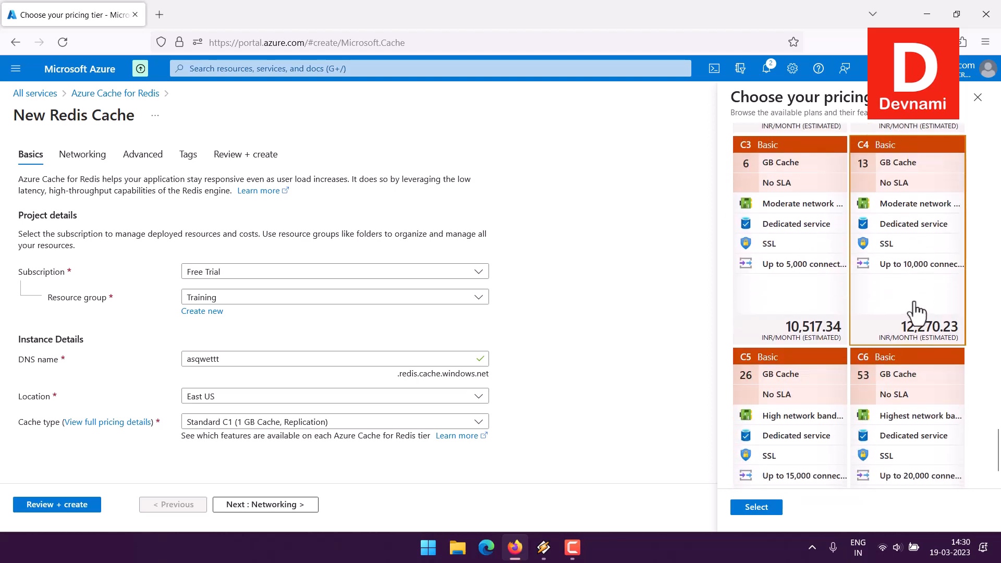
scroll(917, 307, "down", 2)
scroll(917, 308, "up", 8)
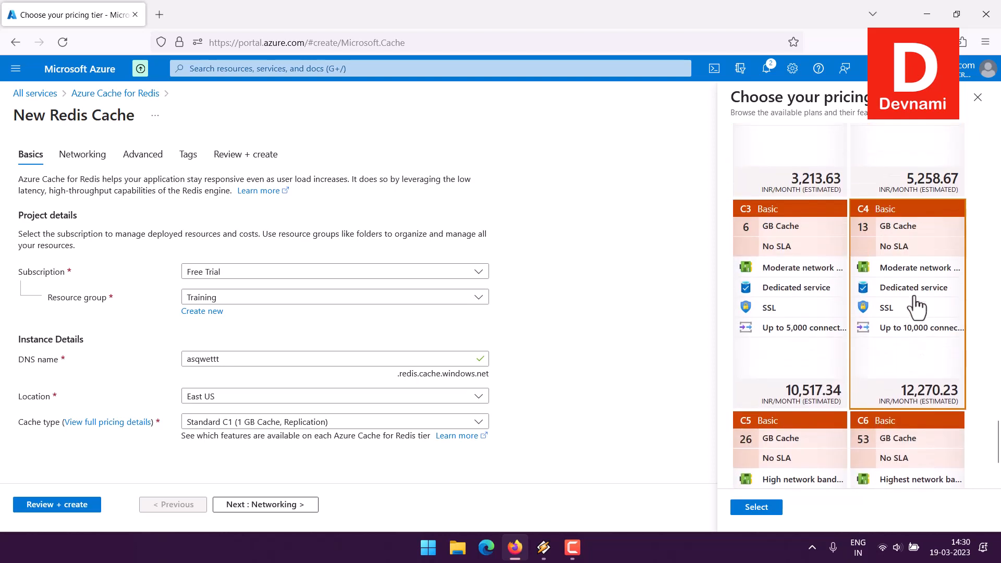
scroll(917, 305, "up", 1)
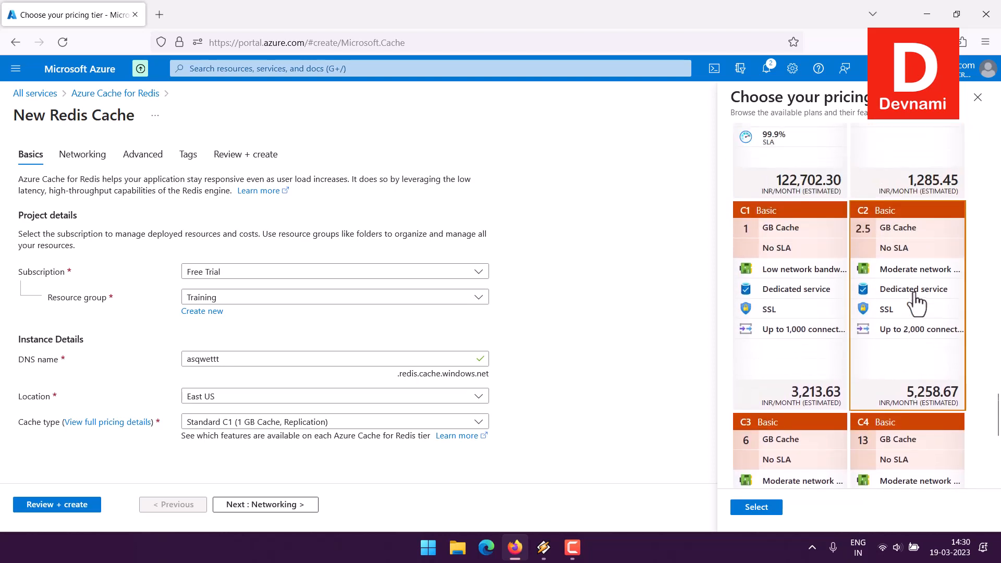
scroll(886, 256, "up", 4)
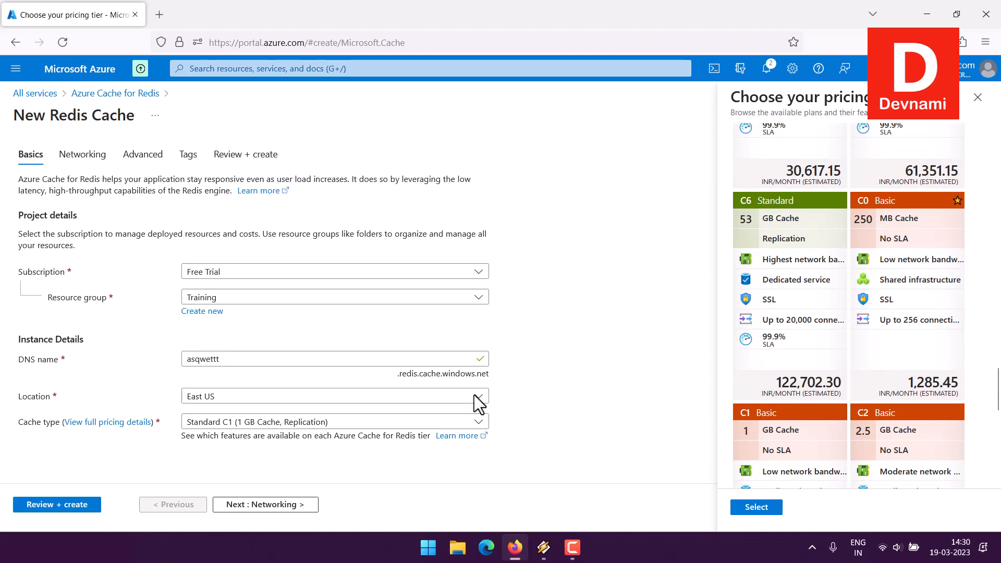
Step: Set the new cache's type to Basic C0 (250 MB Cache, No SLA)
left_click(231, 426)
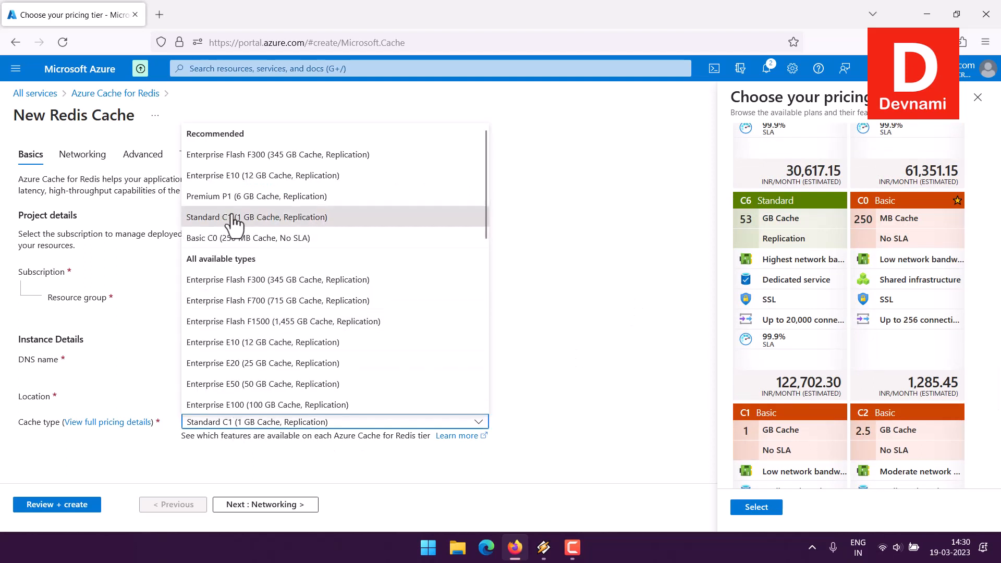
left_click(258, 237)
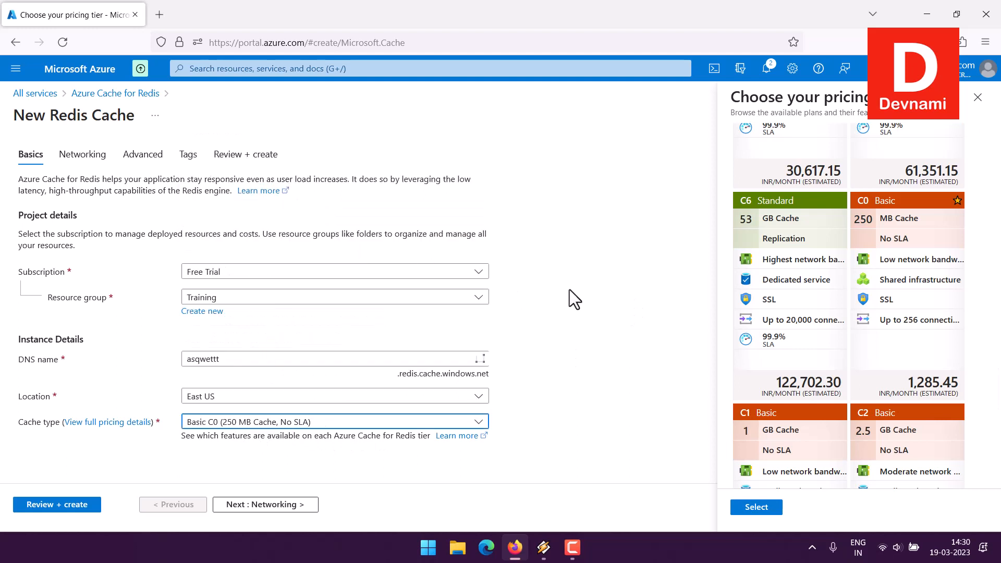
left_click(571, 417)
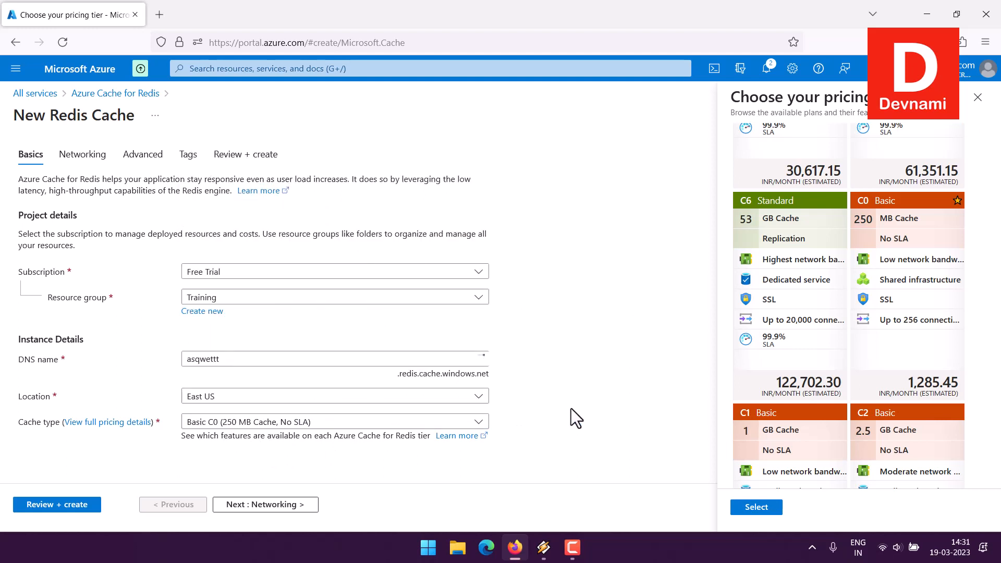
Step: Review the connectivity methods for the new Redis cache and its advanced settings
left_click(85, 166)
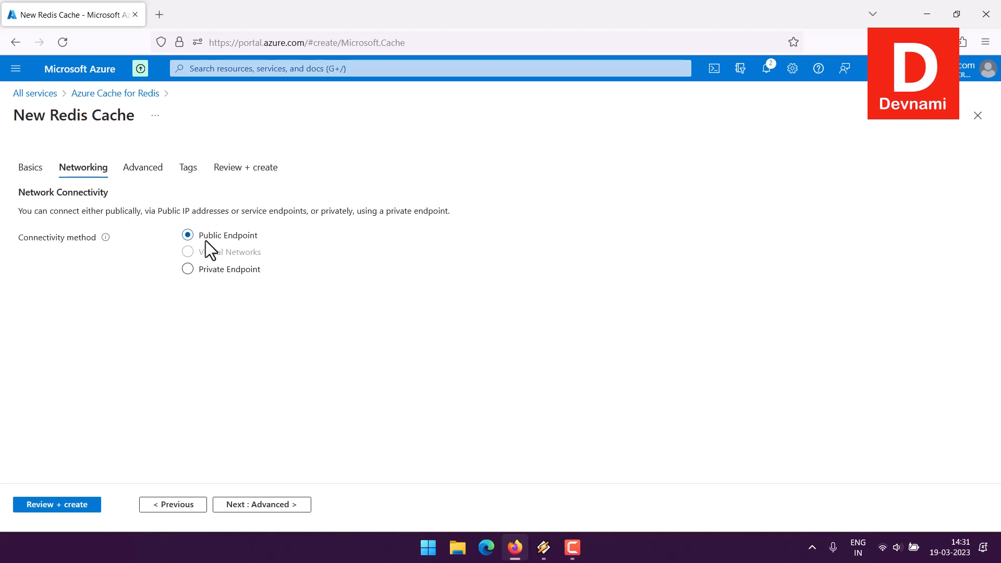
left_click(207, 270)
mouse_move(106, 238)
left_click(140, 175)
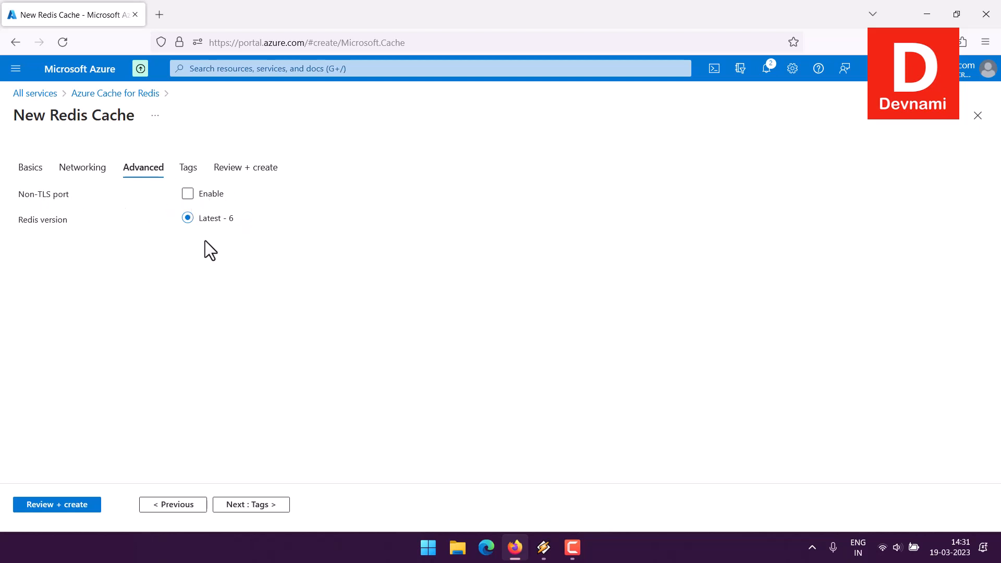
Step: Look over the tag name and value fields, leaving them empty, and review the new cache's configuration summary
left_click(183, 172)
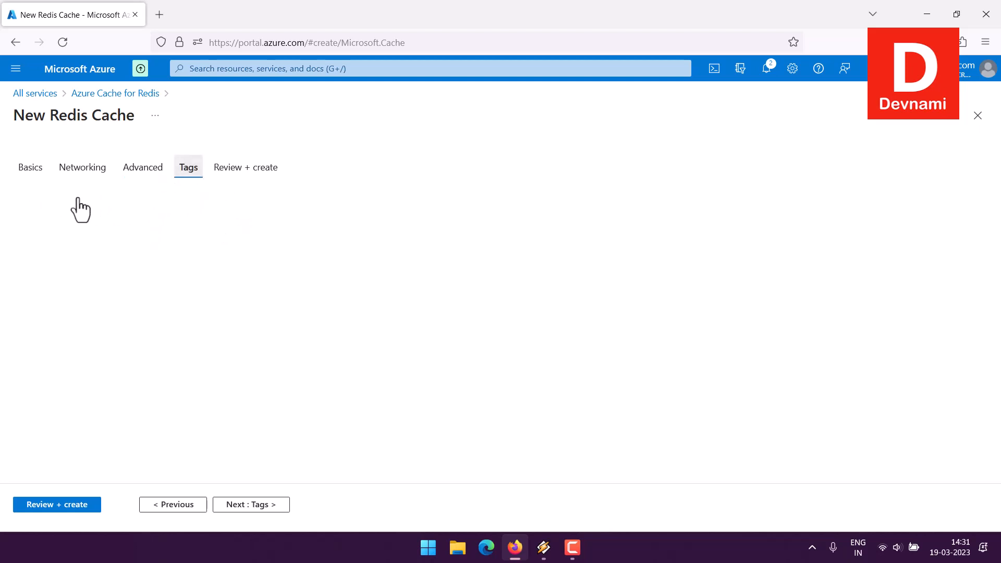
left_click(74, 281)
left_click(224, 277)
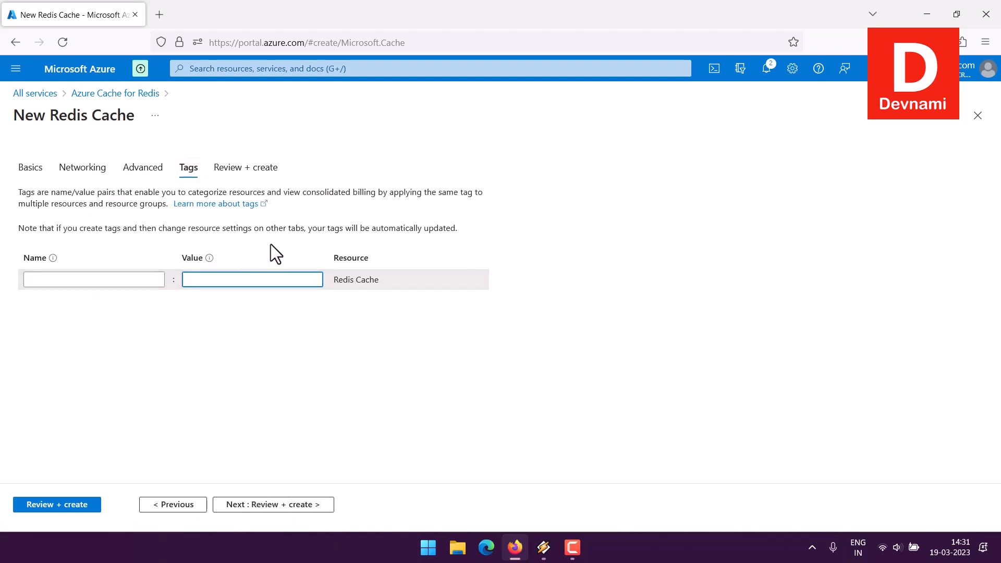
left_click(321, 217)
left_click(263, 172)
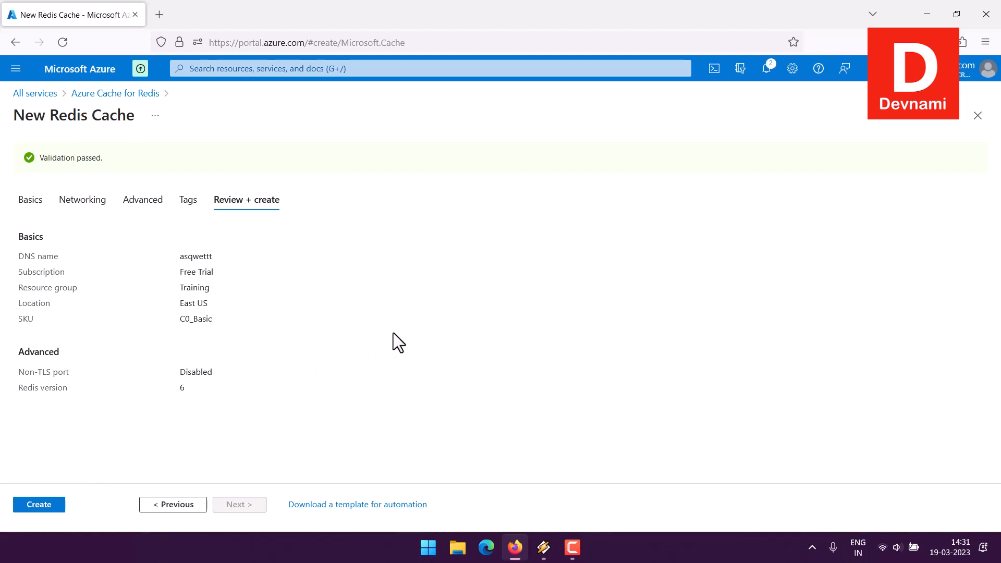
Step: Leave the creation form, open the existing devnami cache, and check its host name and access key link
left_click(142, 94)
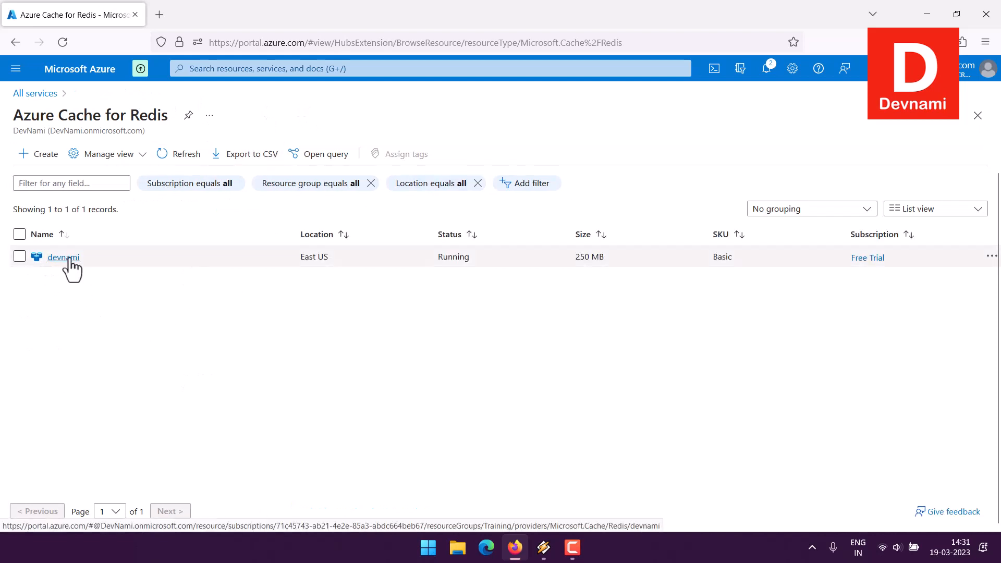
left_click(70, 259)
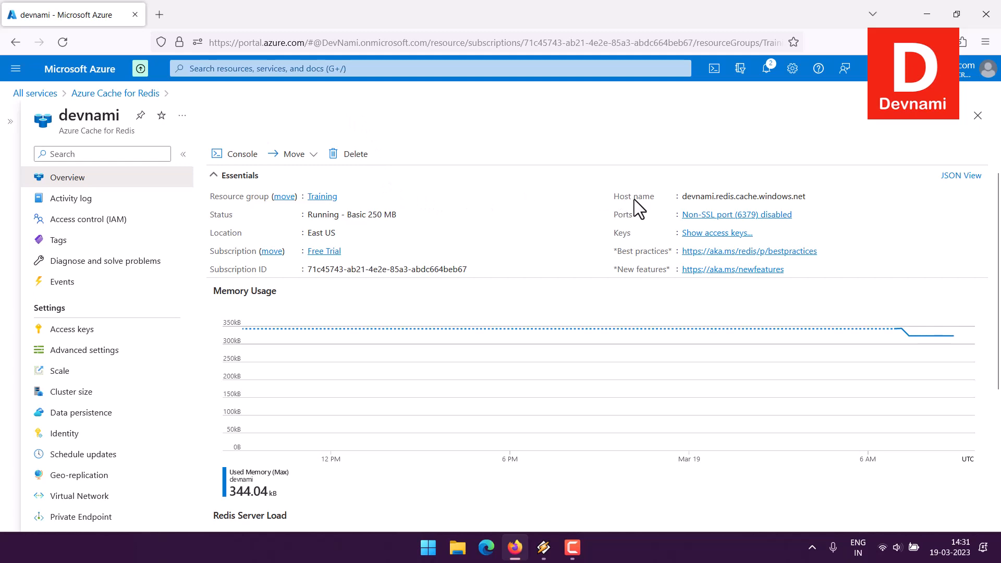
mouse_move(708, 198)
mouse_move(711, 237)
Step: Review the devnami cache's access keys and its advanced settings, including the SSL port and memory policy
left_click(76, 329)
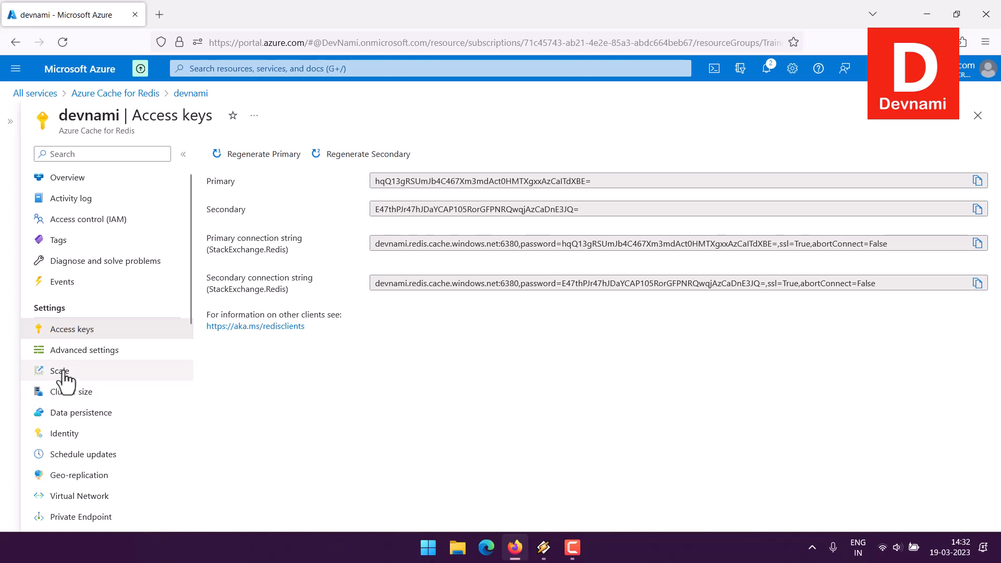
left_click(52, 351)
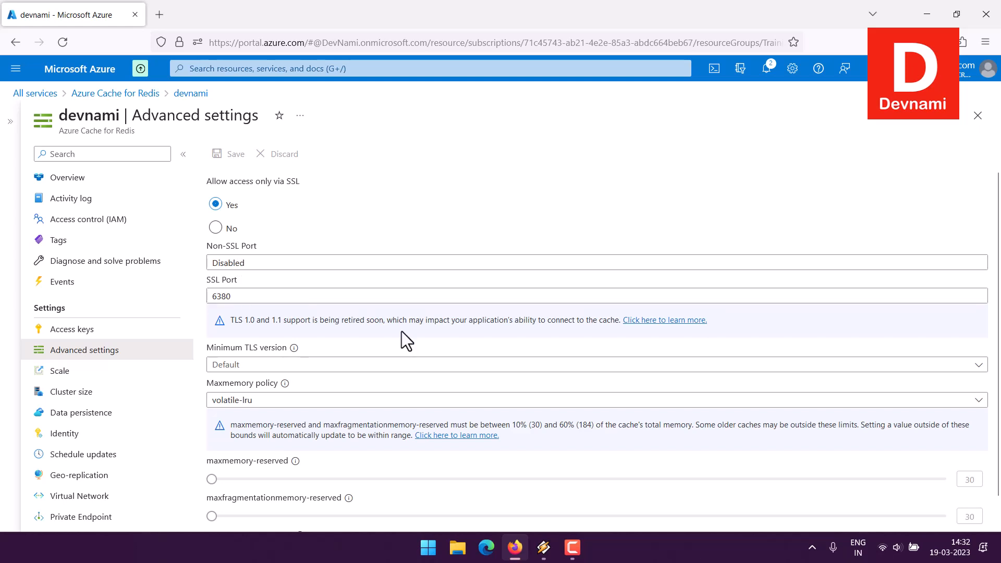
scroll(402, 331, "down", 1)
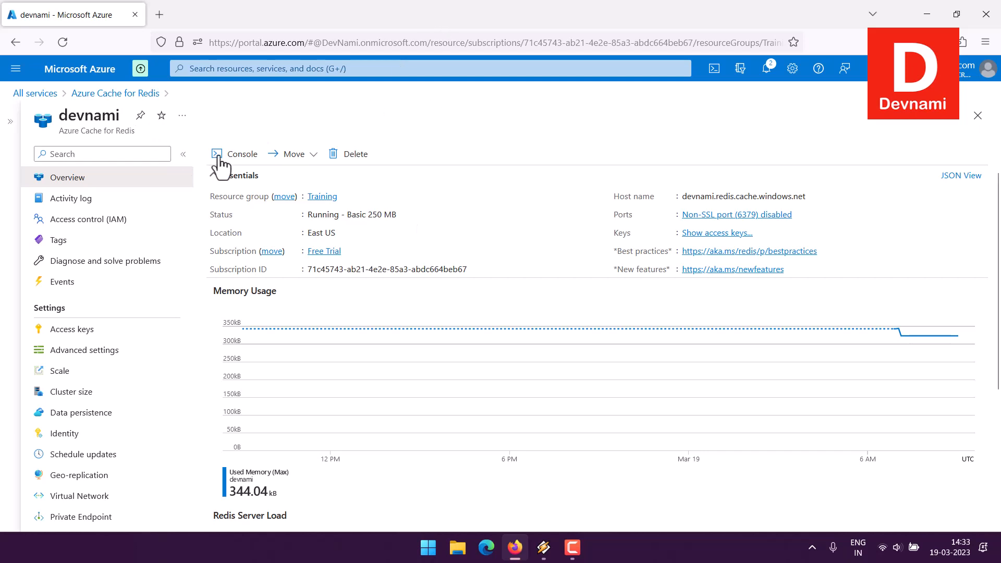
Step: Open the Redis console of the devnami cache and run the PING and INFO commands
left_click(241, 154)
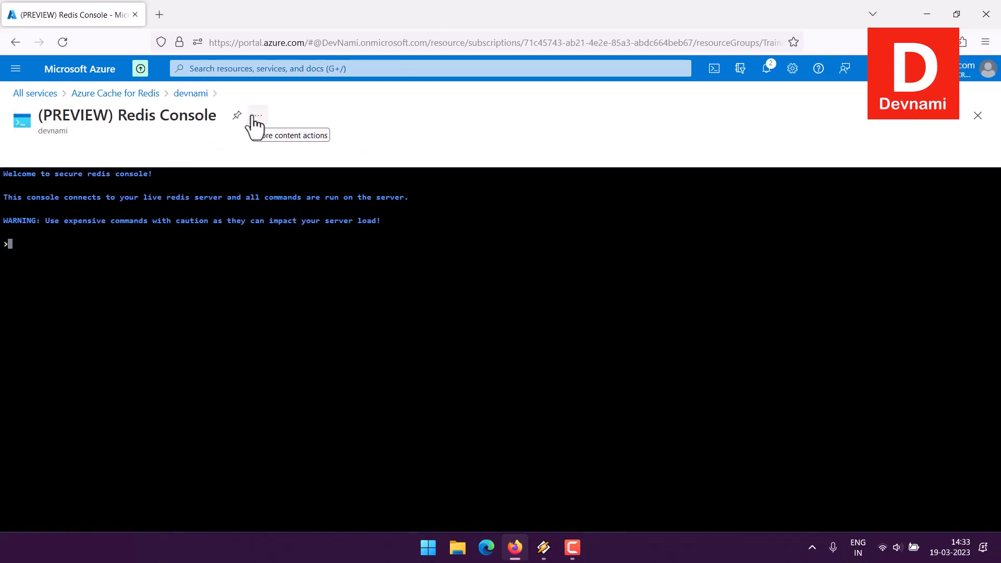
left_click(46, 193)
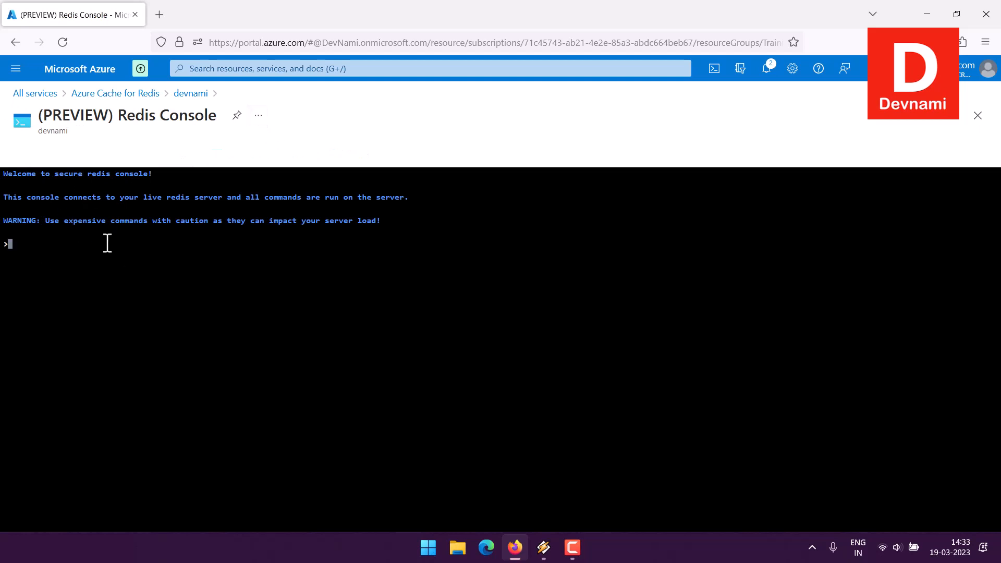
type("PING")
key("Return")
type("INFO")
key("Return")
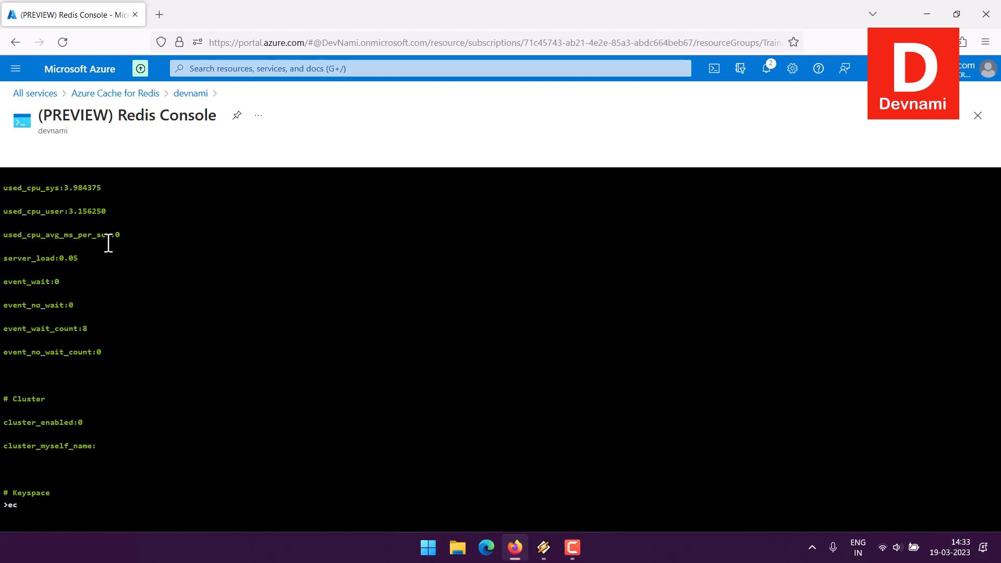
Step: Complete the echo command so the Redis console echoes "DevNami!"
type("ho \"DevNami!\"")
key("Return")
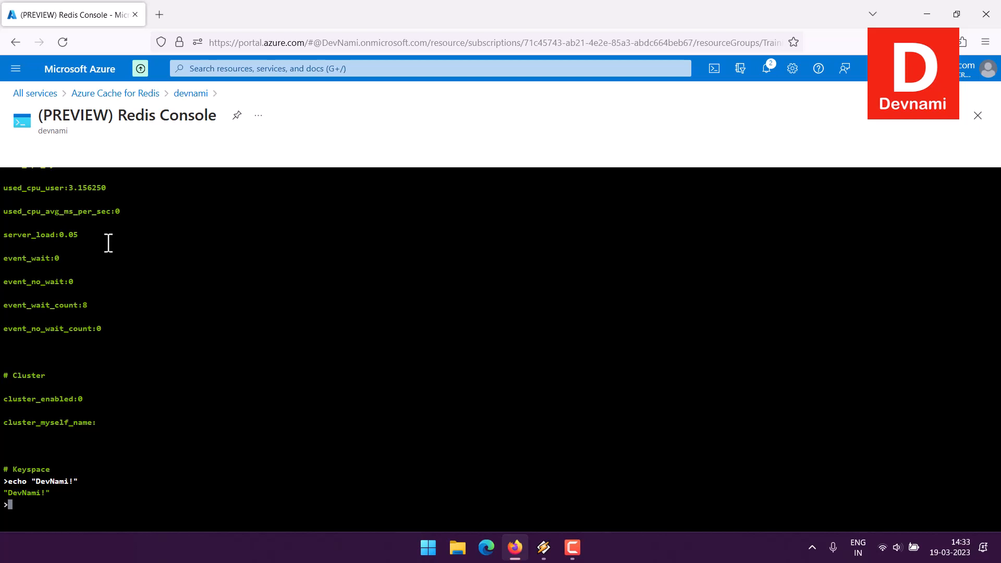
Step: Store the value DevNami under the key company with SET, and read the key back with GET
type("SET company de")
key("BackSpace")
key("BackSpace")
type("DevNami")
key("Return")
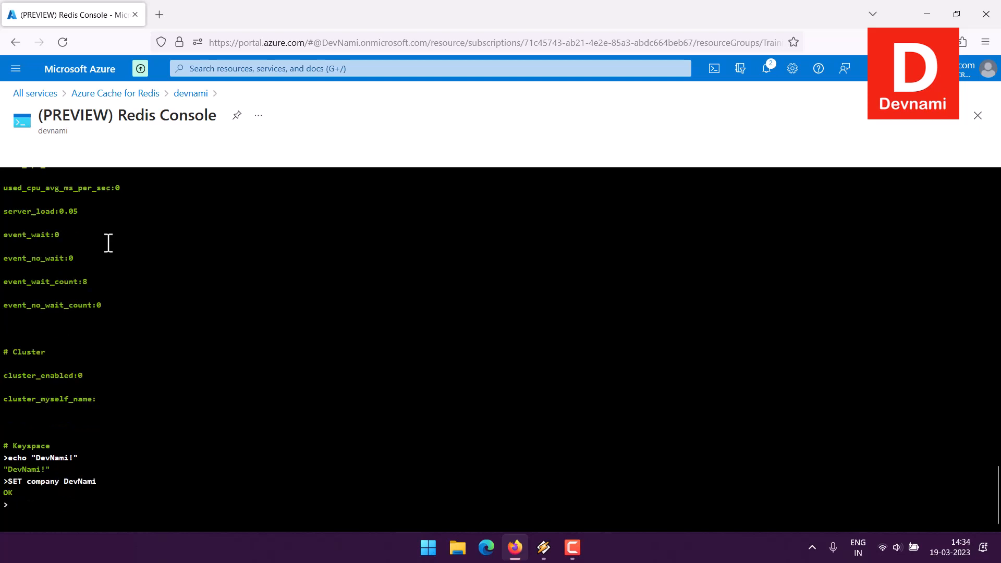
type("GET company")
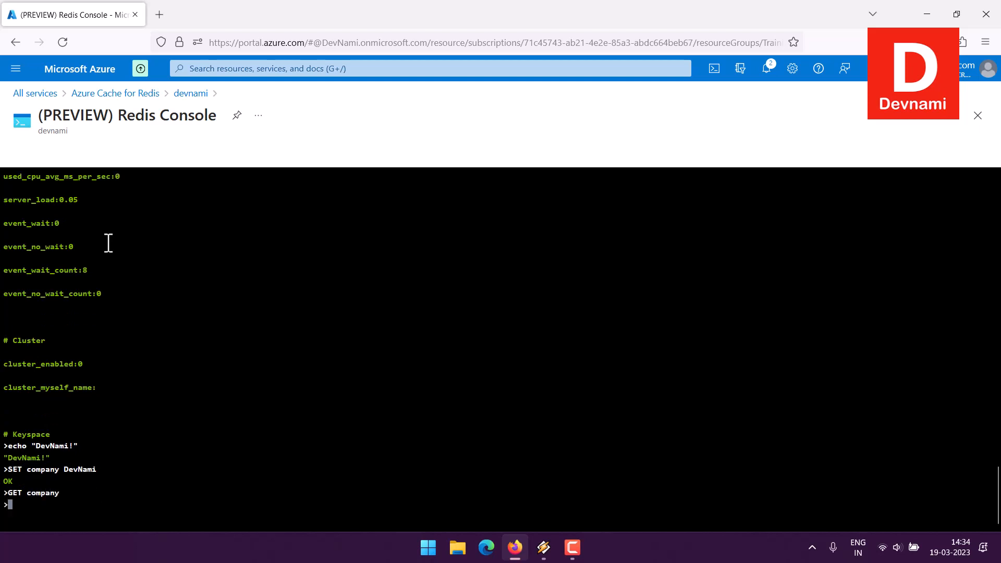
key("Return")
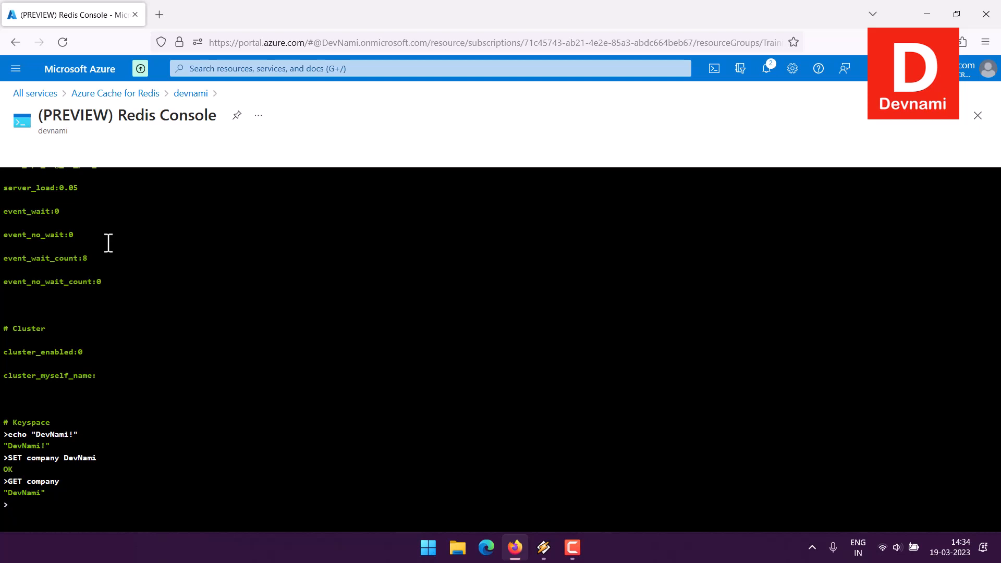
Step: Add apple, banana, guava and strawberry in that order to the fruit list with LPUSH, and list its range 0 10 with LRANGE
type("PUSH fruit apple")
key("Return")
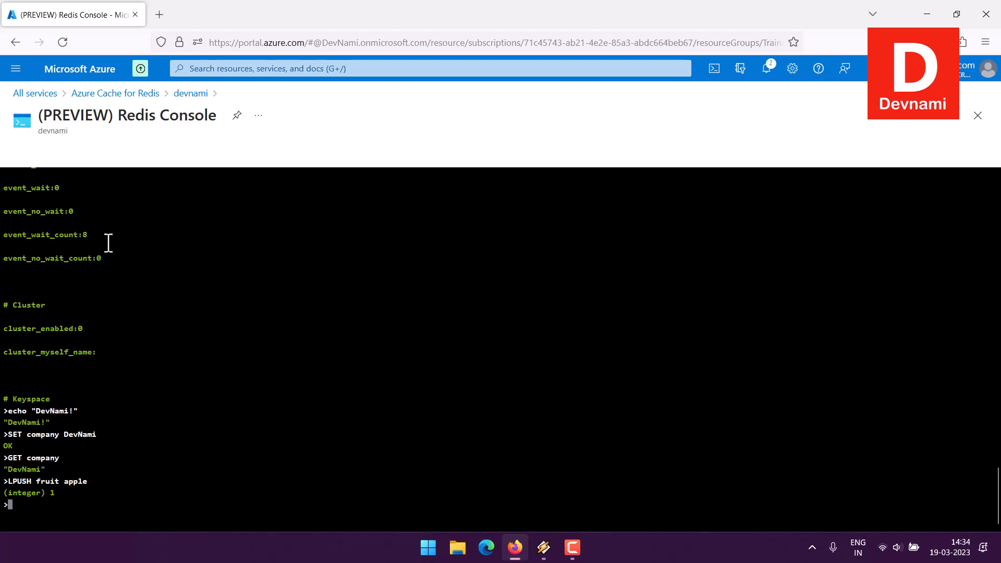
type("LPUSH fruit banana")
key("Return")
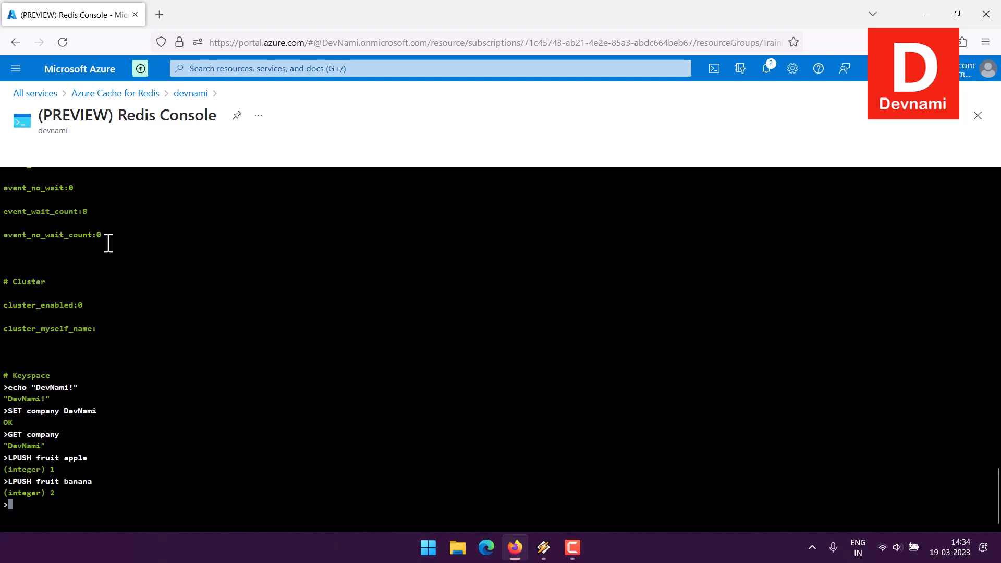
type("LPUSH fruit guava")
key("Return")
type("L")
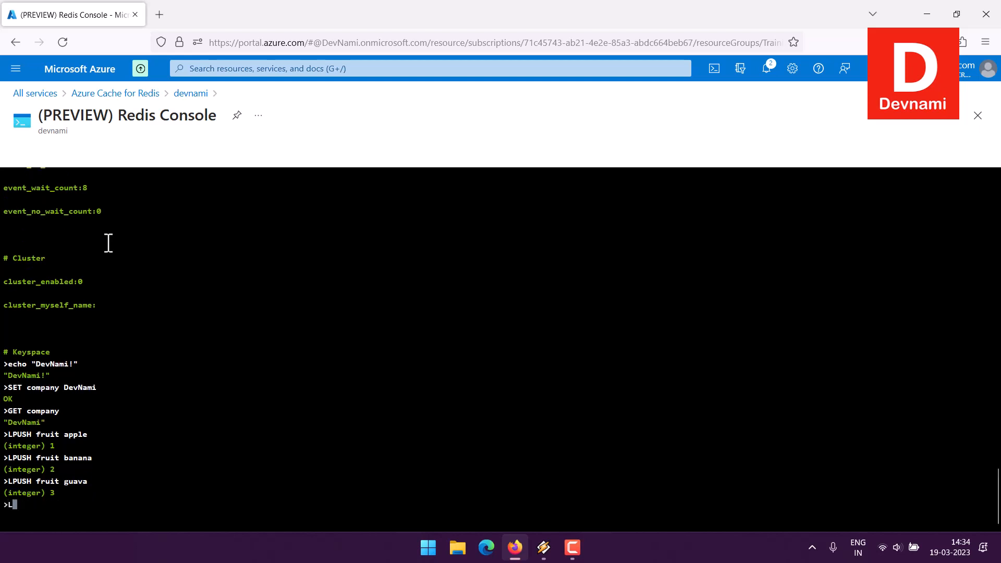
type("PUSH fruit strawberry")
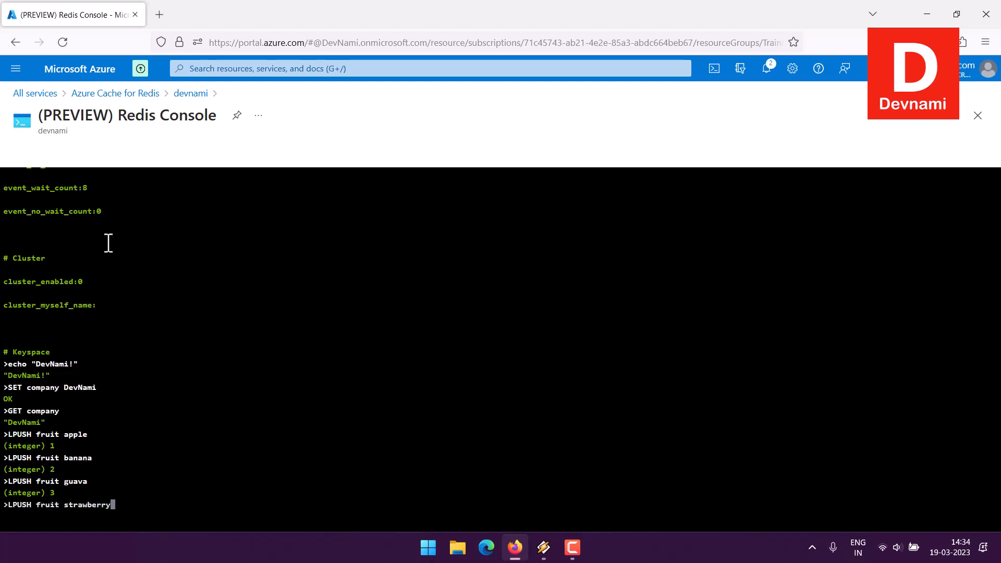
key("Return")
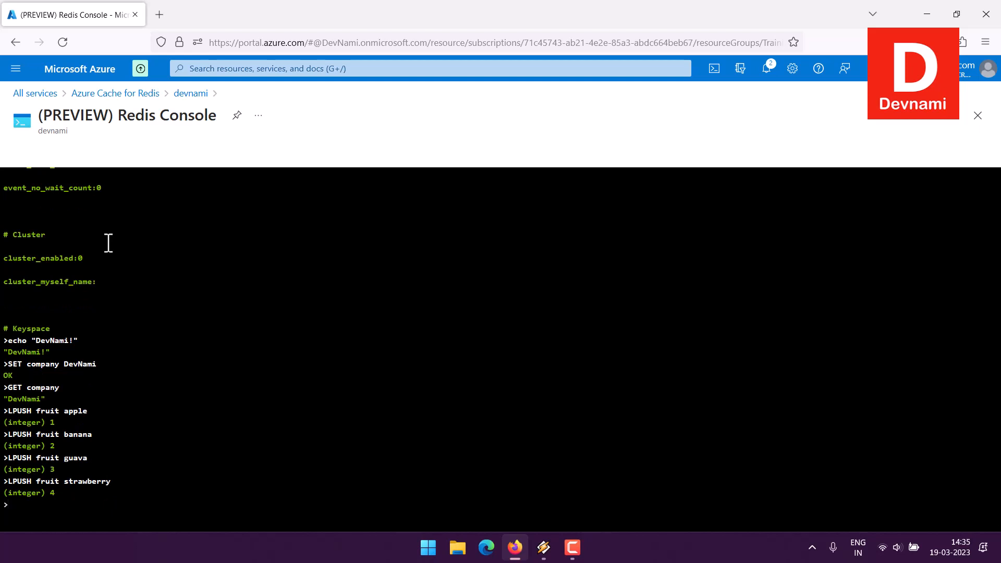
type("LRANGE fruit 0 10")
key("Return")
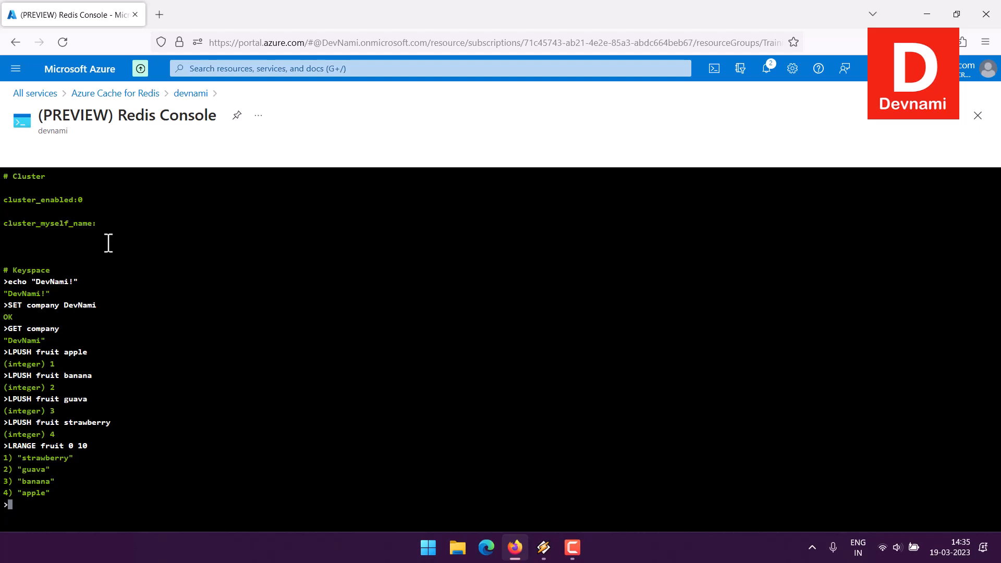
Step: Add item1, item2, item3 and item4 to the basket set with SADD, and list its members with SMEMBERS
type("SADD basket item1")
key("Return")
type("SADD")
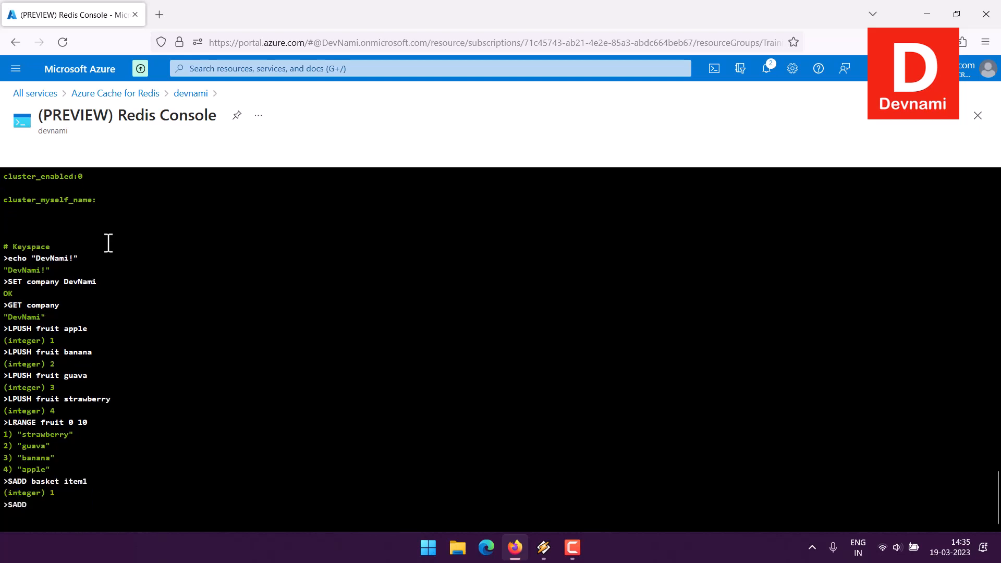
type(" basket item2")
key("Return")
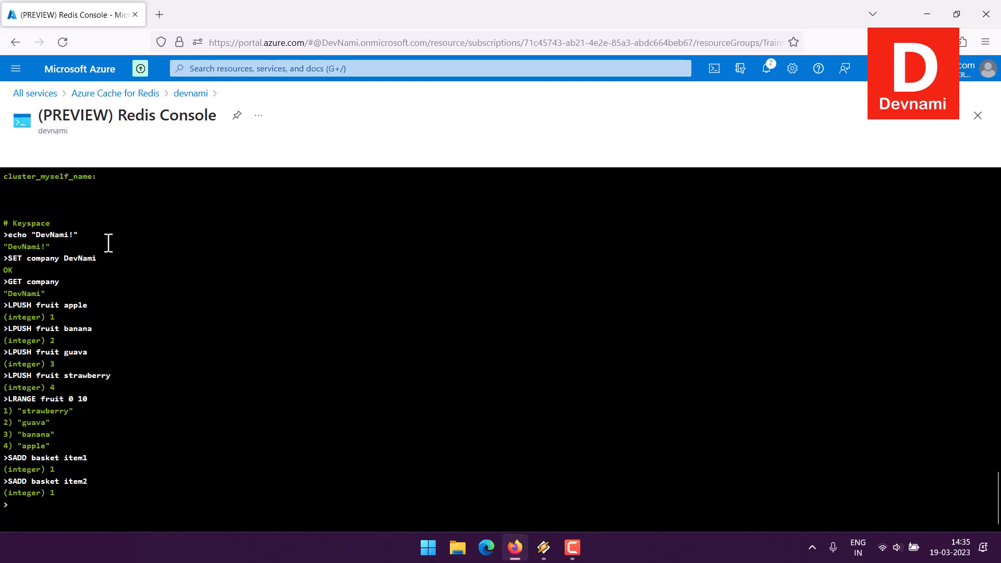
type("SADD basket item3")
key("Return")
type("S")
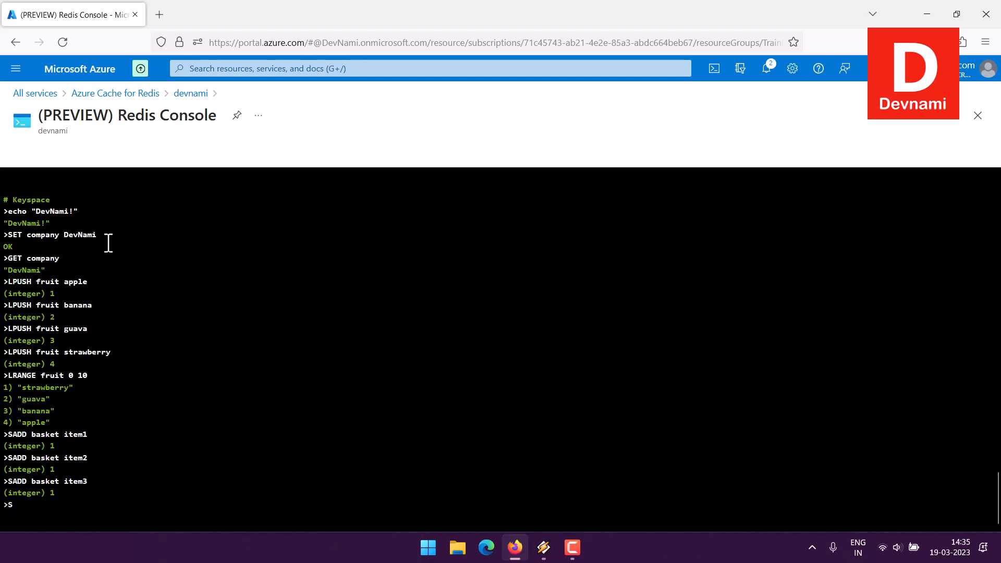
type("ADD basket item4")
key("Return")
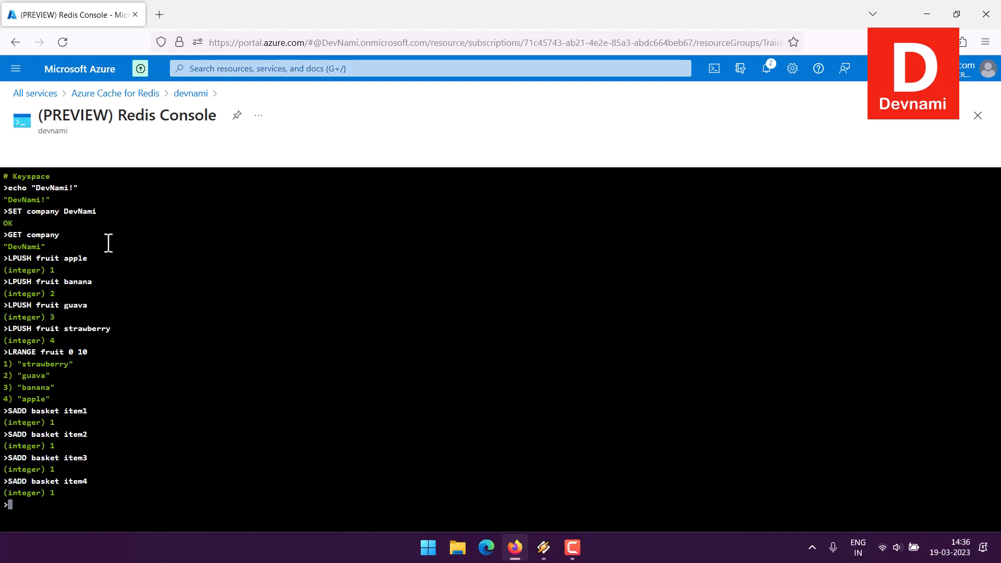
type("SMEMBERS basket")
key("Return")
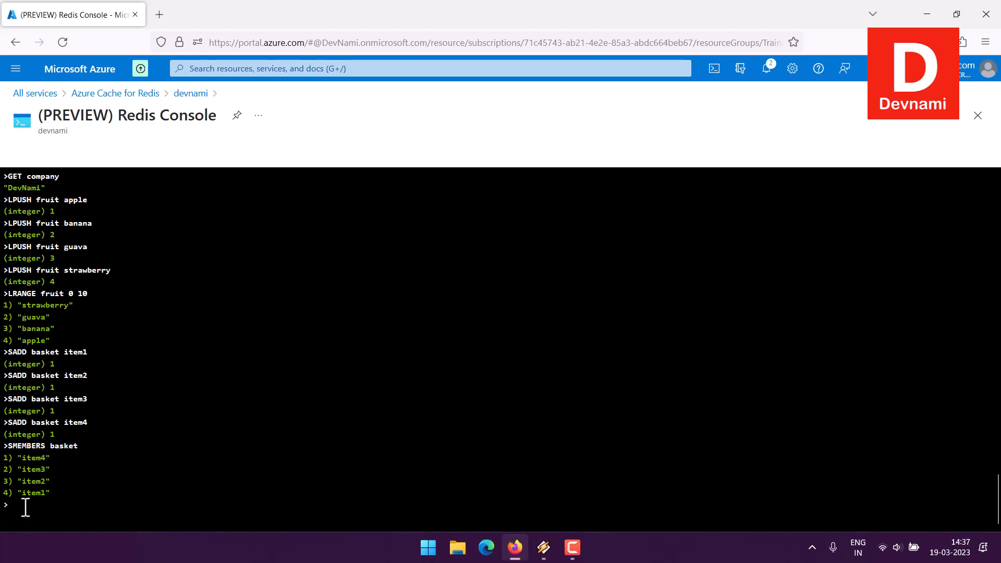
Step: Close the Redis console, check the devnami cache's host name and access keys, and return to its overview
left_click(978, 117)
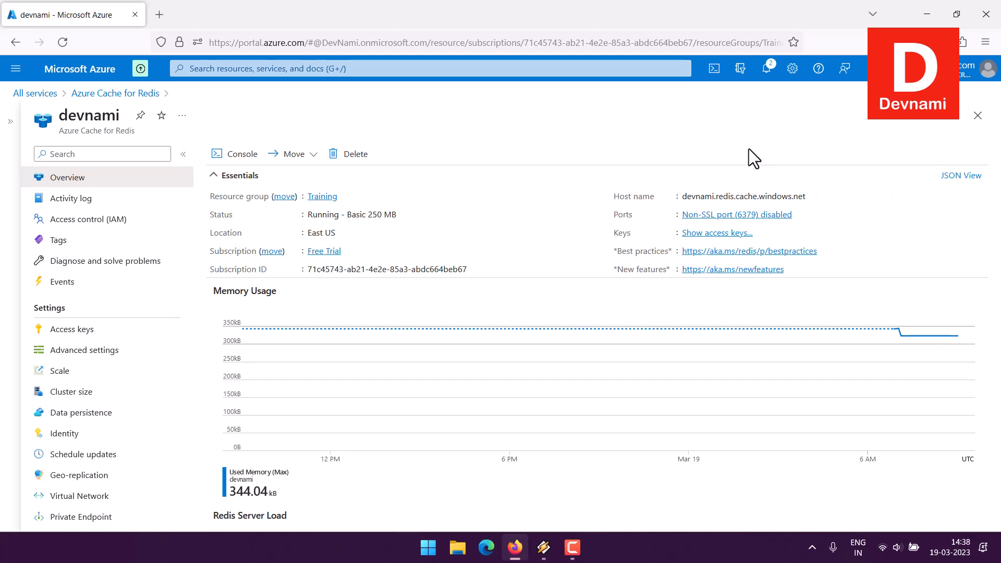
mouse_move(719, 196)
left_click(64, 330)
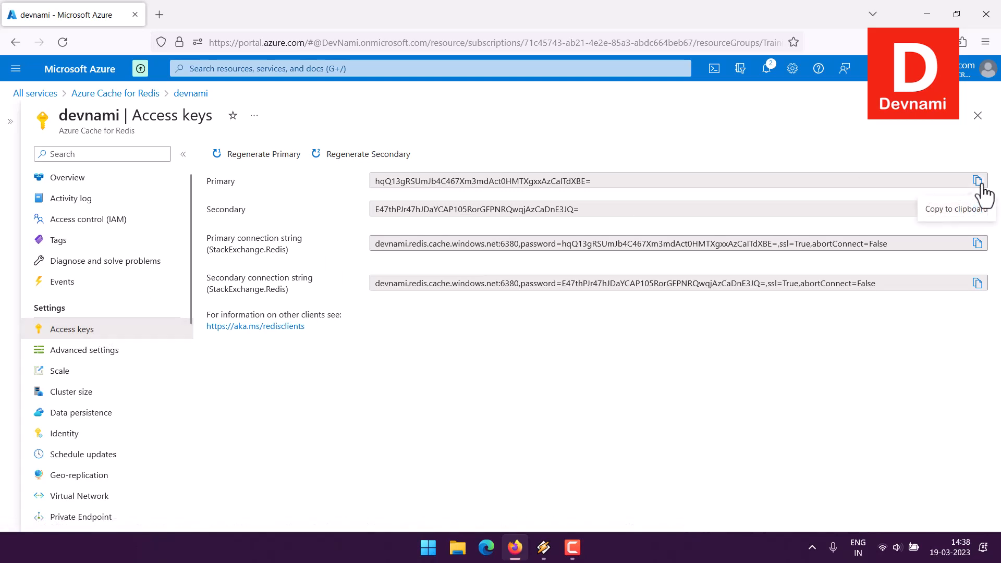
left_click(66, 182)
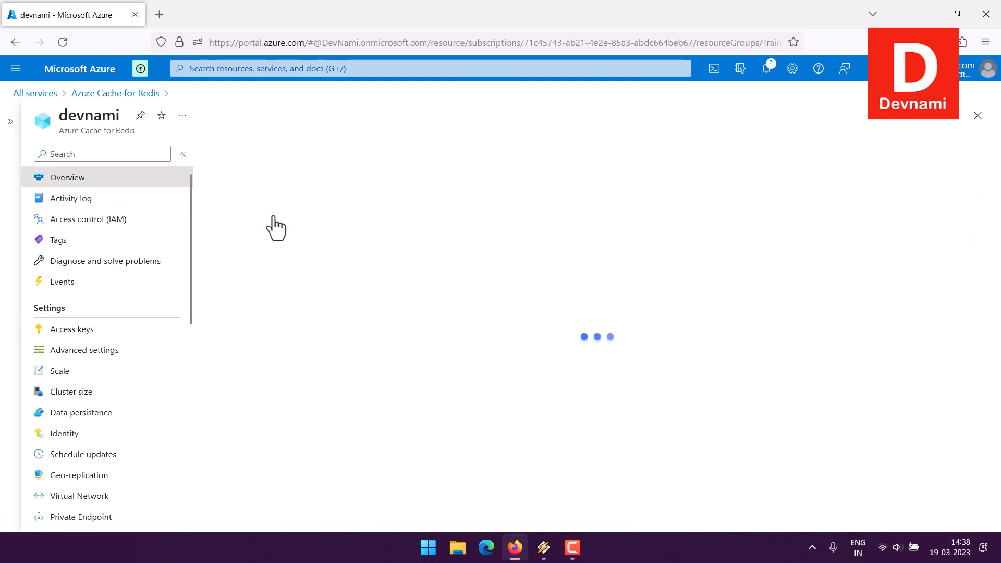